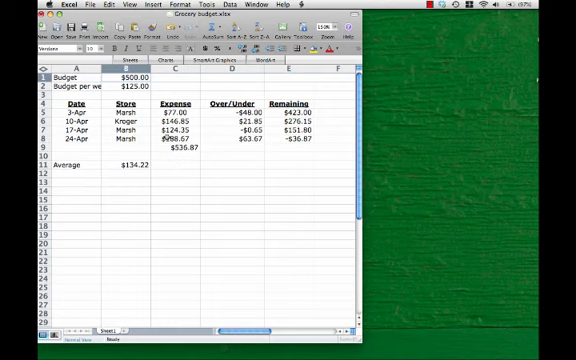
- Select the four weekly Expense values in C5:C8 and bring up the chart-type gallery
{"action": "left_click_drag", "start_coordinate": [172, 113], "coordinate": [174, 138]}
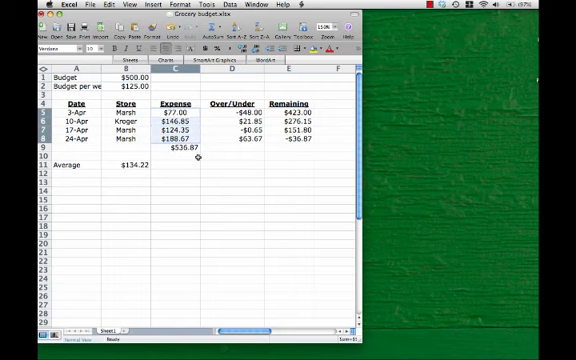
{"action": "left_click", "coordinate": [153, 5]}
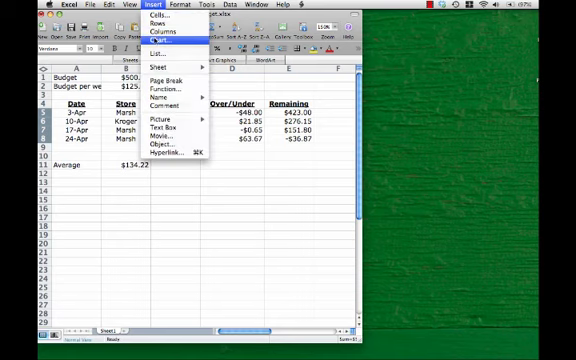
{"action": "left_click", "coordinate": [158, 38]}
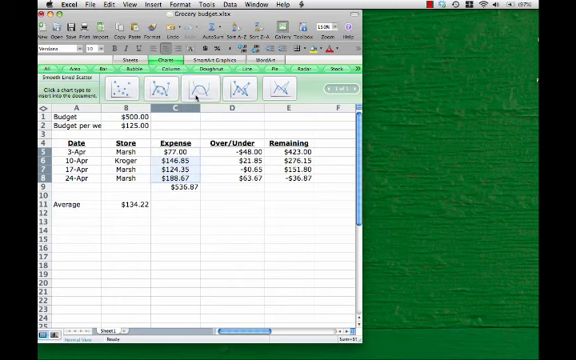
- Browse the Area, Bar, Bubble, Doughnut and Radar chart types, finishing on Column
{"action": "left_click", "coordinate": [72, 70]}
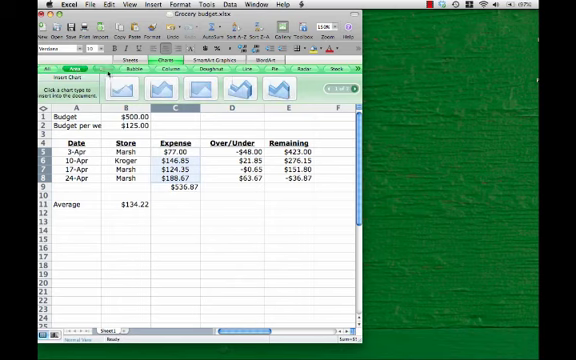
{"action": "left_click", "coordinate": [102, 70]}
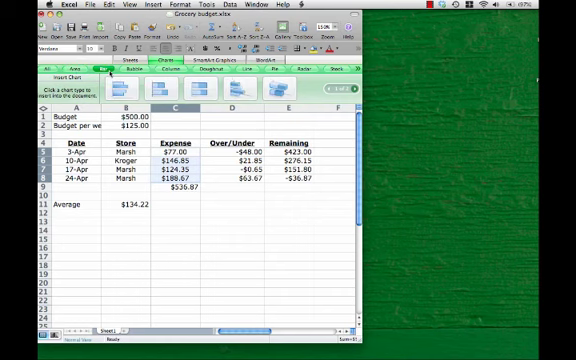
{"action": "left_click", "coordinate": [132, 69]}
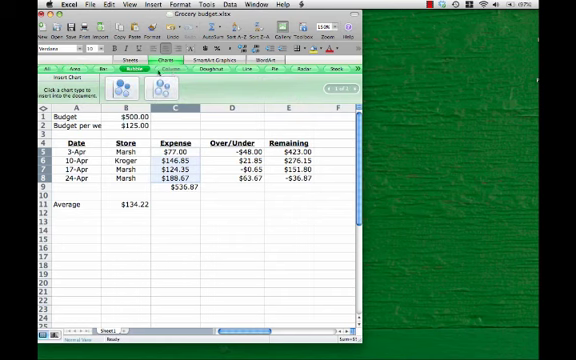
{"action": "left_click", "coordinate": [209, 69]}
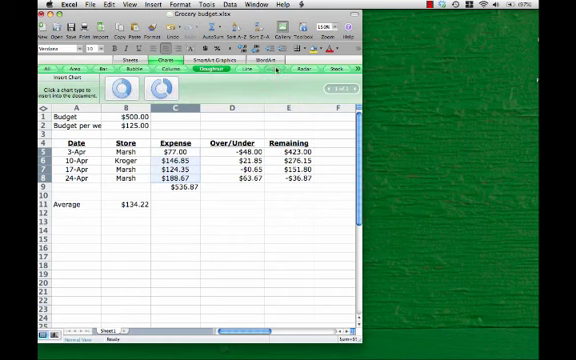
{"action": "left_click", "coordinate": [306, 69]}
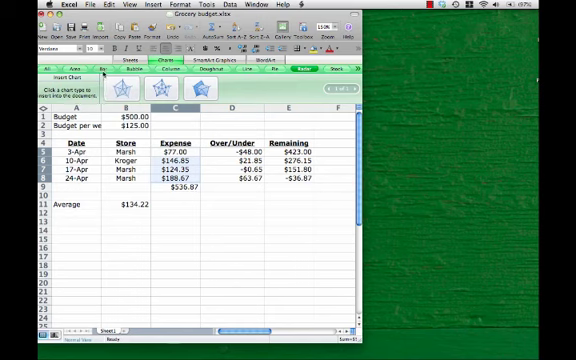
{"action": "left_click", "coordinate": [102, 70]}
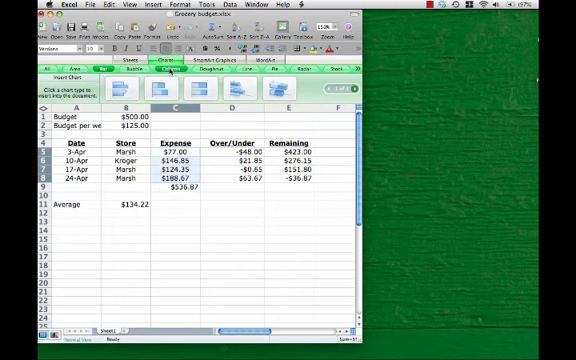
{"action": "left_click", "coordinate": [170, 70]}
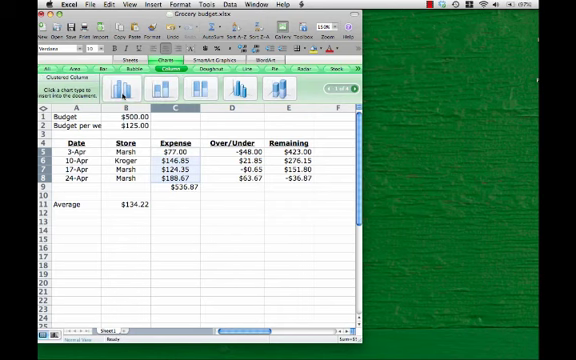
- Insert a Clustered Column chart of the expenses, narrow it, and bring up Format Chart Area
{"action": "left_click", "coordinate": [124, 95]}
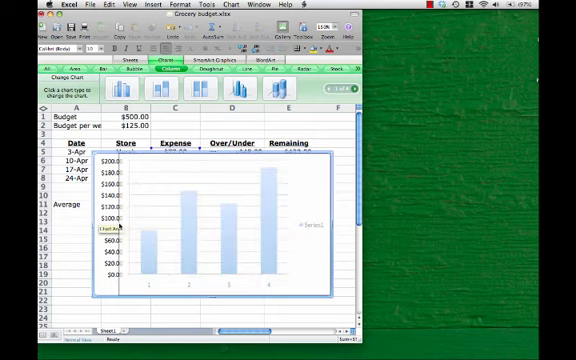
{"action": "left_click_drag", "start_coordinate": [95, 228], "coordinate": [118, 228]}
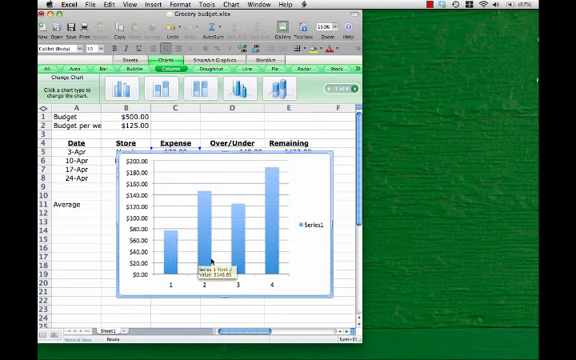
{"action": "right_click", "coordinate": [311, 183]}
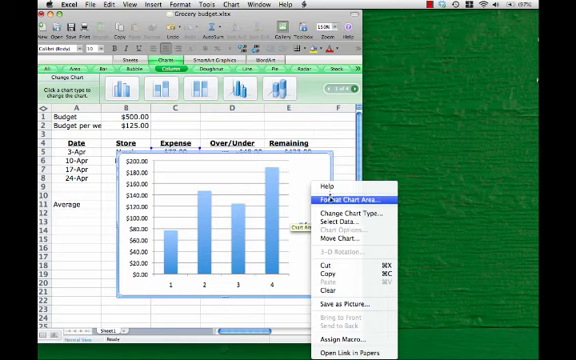
{"action": "left_click", "coordinate": [370, 200]}
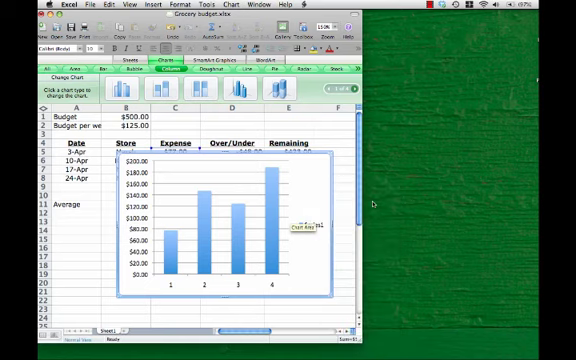
- Enable the Shadow option for the chart area, then close Format Chart Area
{"action": "mouse_move", "coordinate": [208, 13]}
{"action": "left_mouse_down"}
{"action": "mouse_move", "coordinate": [197, 26]}
{"action": "mouse_move", "coordinate": [205, 21]}
{"action": "left_mouse_up"}
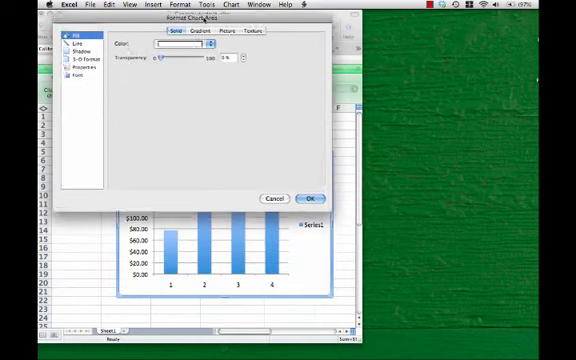
{"action": "left_click", "coordinate": [76, 47]}
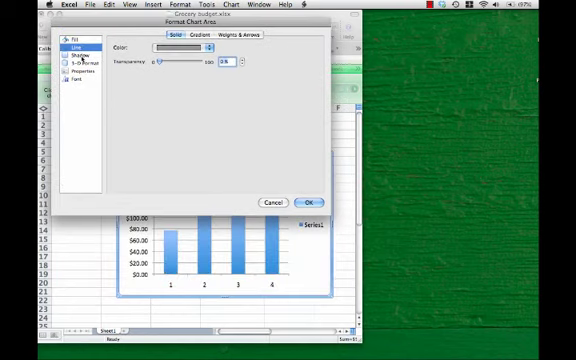
{"action": "left_click", "coordinate": [78, 55]}
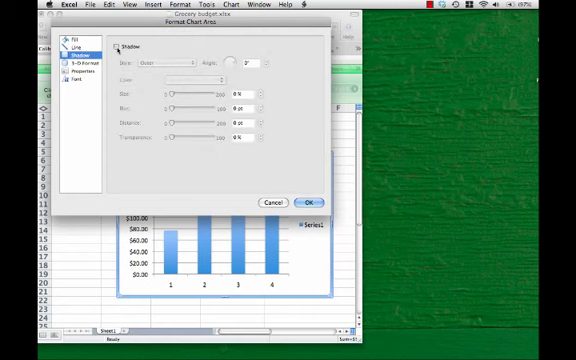
{"action": "left_click", "coordinate": [117, 47]}
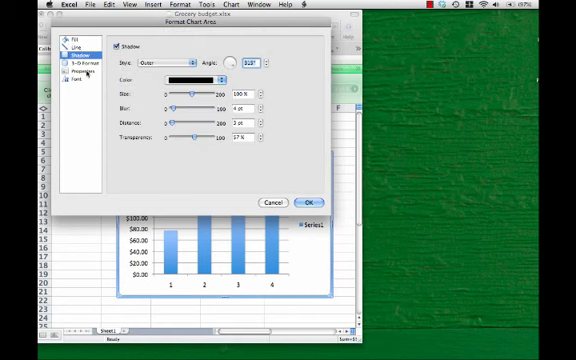
{"action": "left_click", "coordinate": [78, 78]}
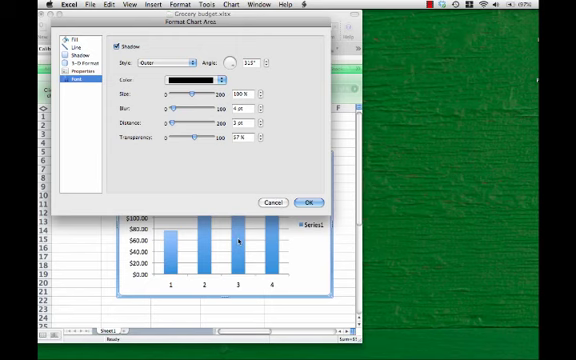
{"action": "key", "text": "Escape"}
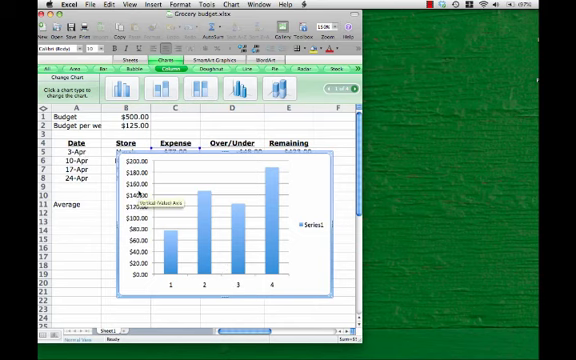
- Use the column A dates as the chart's category (X) axis labels via Select Data
{"action": "right_click", "coordinate": [303, 252]}
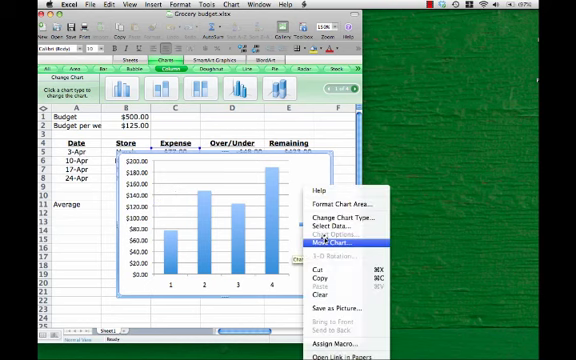
{"action": "left_click", "coordinate": [325, 226]}
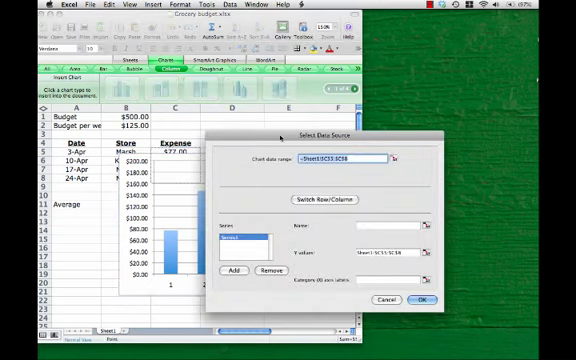
{"action": "left_click_drag", "start_coordinate": [279, 137], "coordinate": [267, 111]}
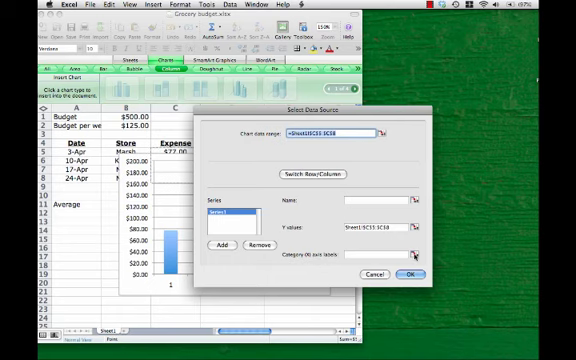
{"action": "left_click", "coordinate": [414, 255]}
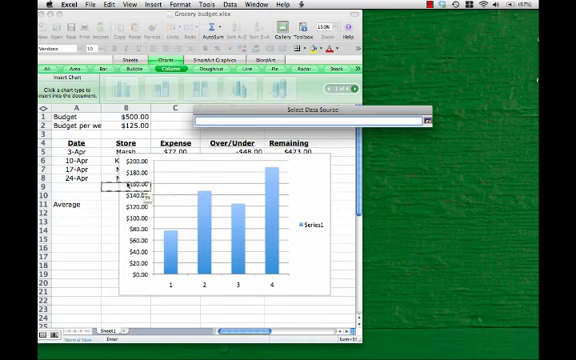
{"action": "mouse_move", "coordinate": [76, 152]}
{"action": "left_mouse_down"}
{"action": "mouse_move", "coordinate": [90, 162]}
{"action": "mouse_move", "coordinate": [92, 179]}
{"action": "mouse_move", "coordinate": [104, 188]}
{"action": "left_mouse_up"}
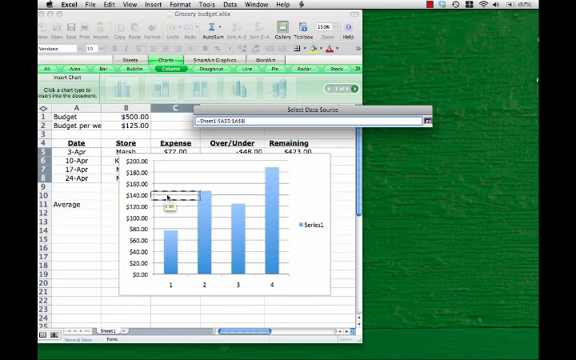
{"action": "left_click", "coordinate": [426, 120]}
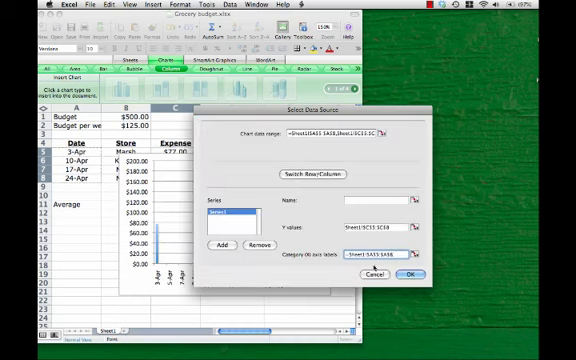
{"action": "left_click", "coordinate": [410, 274]}
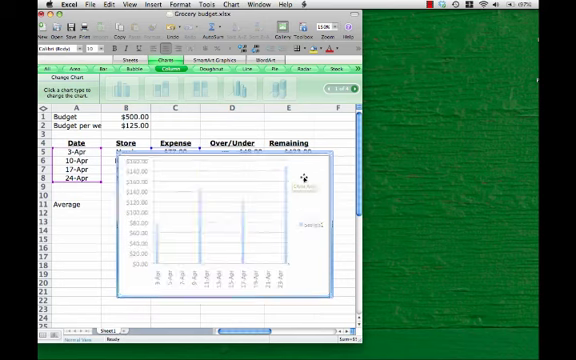
- Move the chart lower and change the 3-Apr expense in C5 to 177
{"action": "left_click_drag", "start_coordinate": [309, 170], "coordinate": [295, 191]}
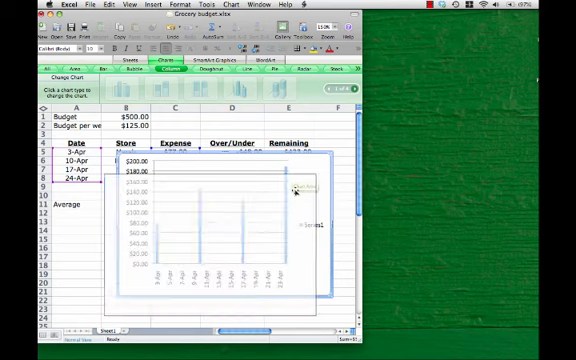
{"action": "left_click", "coordinate": [175, 152]}
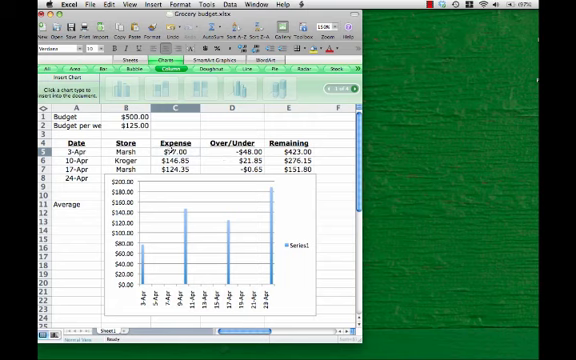
{"action": "double_click", "coordinate": [170, 151]}
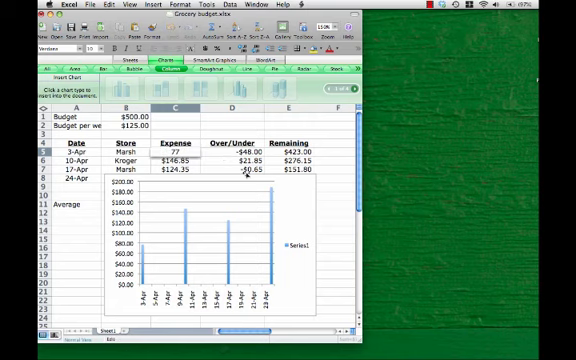
{"action": "type", "text": "1"}
{"action": "key", "text": "Return"}
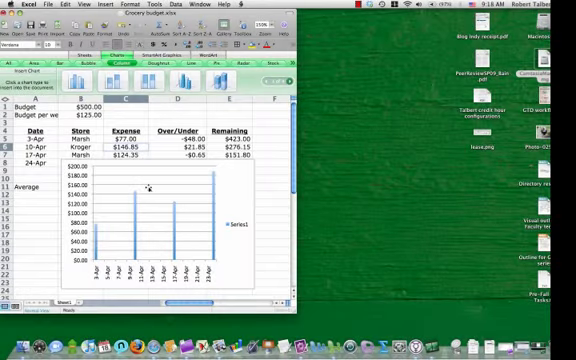
- Change the expense chart to a Clustered Bar chart and drag it lower
{"action": "left_click", "coordinate": [239, 187]}
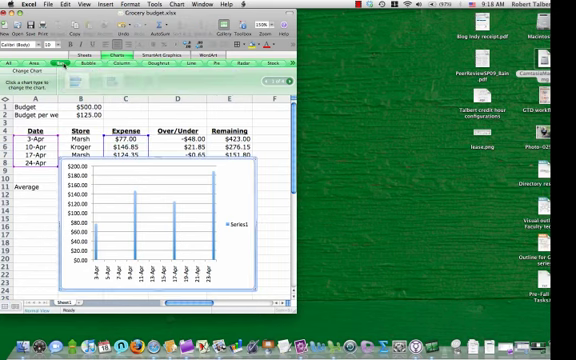
{"action": "left_click", "coordinate": [60, 63]}
{"action": "left_click", "coordinate": [78, 82]}
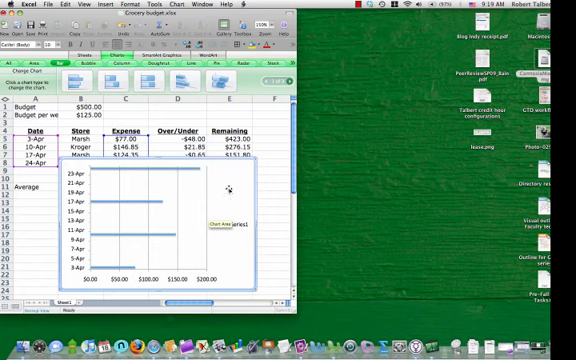
{"action": "left_click_drag", "start_coordinate": [229, 190], "coordinate": [229, 208]}
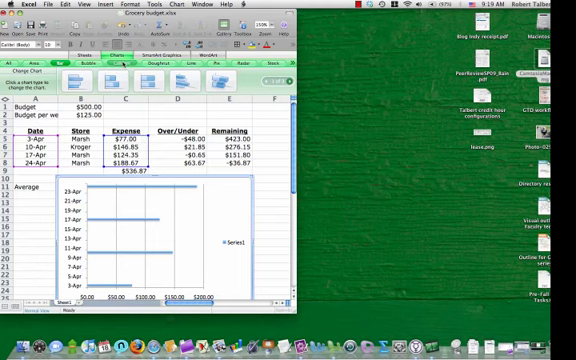
- Revert the chart to Clustered Column and bring up the X Y (Scatter) chart styles
{"action": "left_click", "coordinate": [122, 63]}
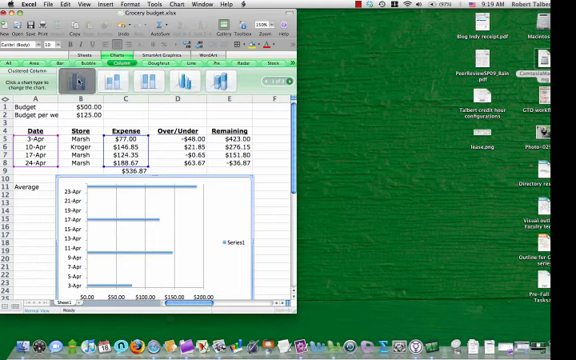
{"action": "left_click", "coordinate": [78, 82]}
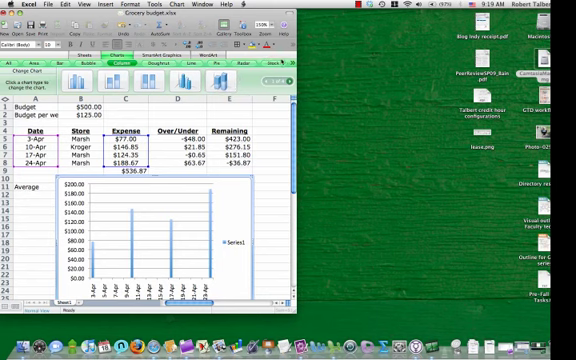
{"action": "left_click", "coordinate": [292, 63]}
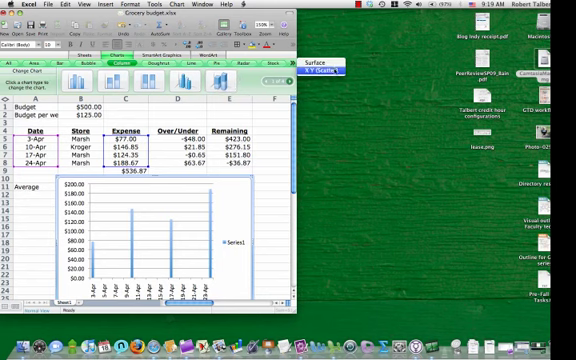
{"action": "left_click", "coordinate": [322, 70]}
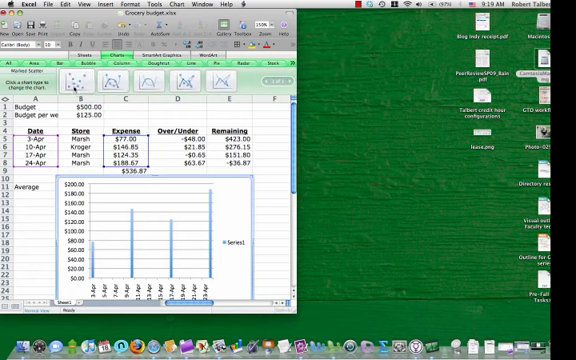
- Make the expense chart a marked scatter plot, move it up, and settle on straight connecting lines
{"action": "left_click", "coordinate": [76, 87]}
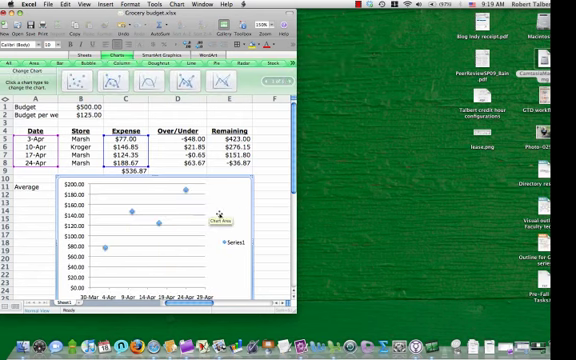
{"action": "left_click_drag", "start_coordinate": [222, 210], "coordinate": [222, 193]}
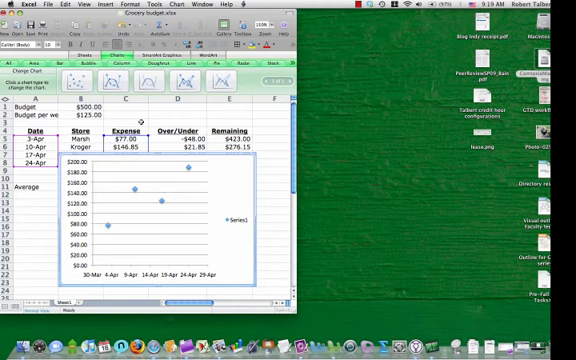
{"action": "left_click", "coordinate": [110, 80]}
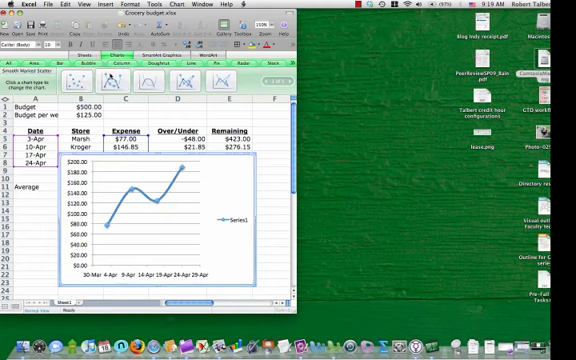
{"action": "left_click", "coordinate": [187, 80]}
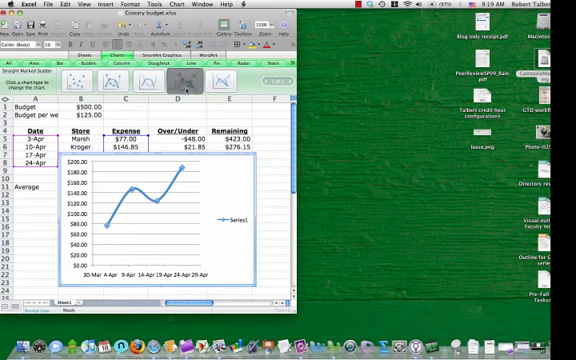
{"action": "left_click", "coordinate": [155, 82]}
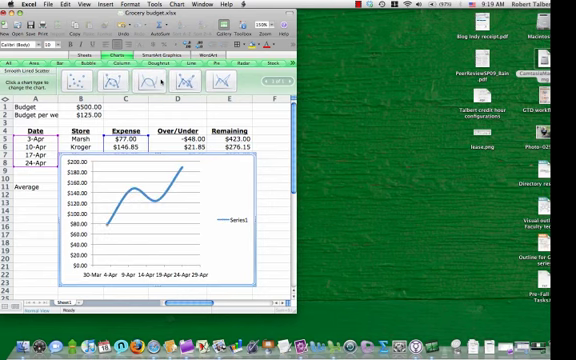
{"action": "left_click", "coordinate": [217, 82]}
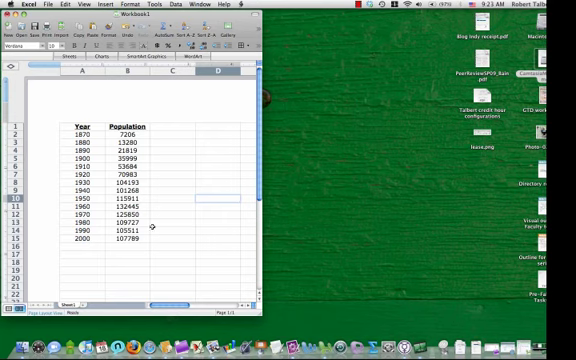
- Select the Year and Population table (A1:B15) and bring up the chart gallery
{"action": "left_click", "coordinate": [96, 253]}
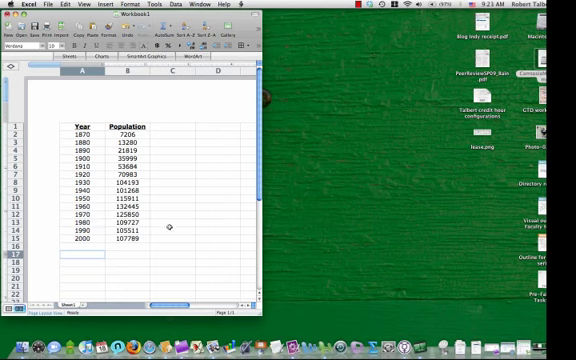
{"action": "left_click_drag", "start_coordinate": [84, 128], "coordinate": [136, 239]}
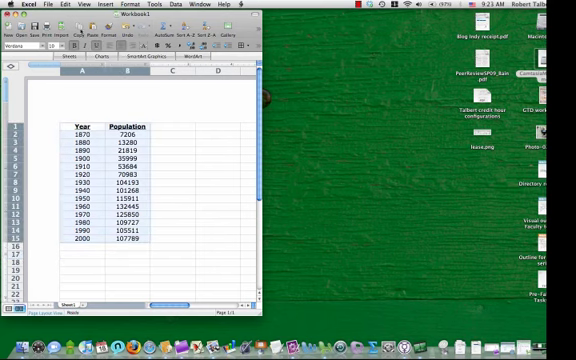
{"action": "left_click", "coordinate": [105, 4]}
{"action": "left_click", "coordinate": [111, 36]}
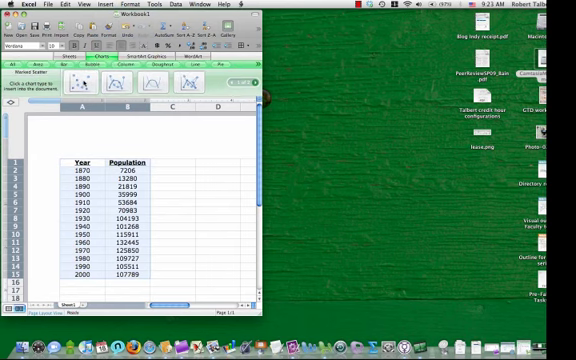
- Insert a marked scatter chart of Year vs Population and place it below the table
{"action": "left_click", "coordinate": [83, 83]}
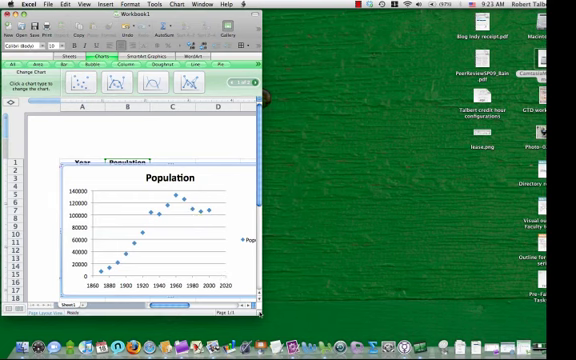
{"action": "left_click_drag", "start_coordinate": [260, 313], "coordinate": [300, 326]}
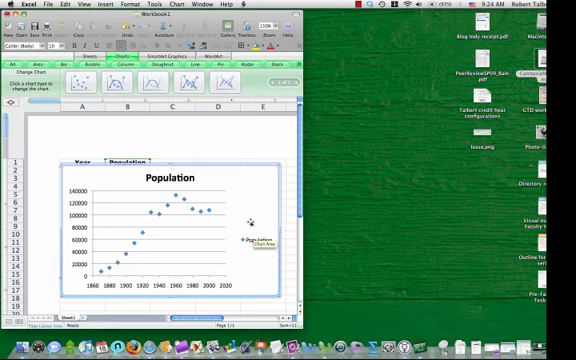
{"action": "left_click_drag", "start_coordinate": [247, 262], "coordinate": [246, 262]}
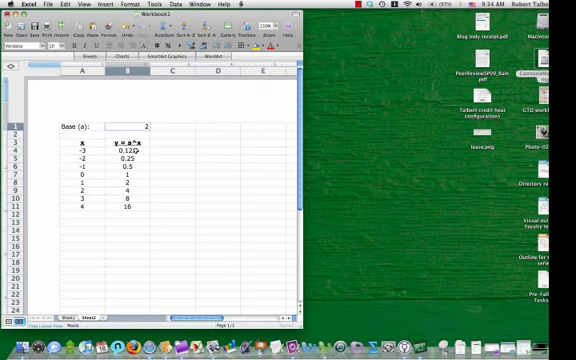
- Check that B4 holds =$B$1^A4, then select the x and y values in A4:B11
{"action": "double_click", "coordinate": [136, 150]}
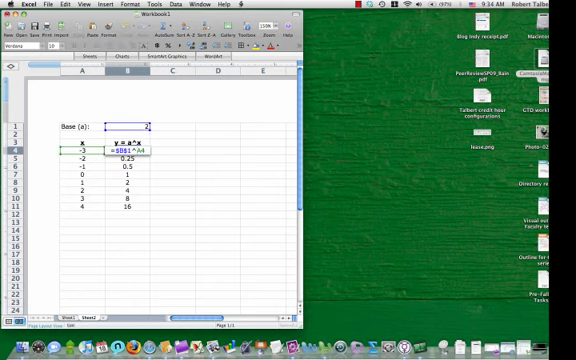
{"action": "key", "text": "Return"}
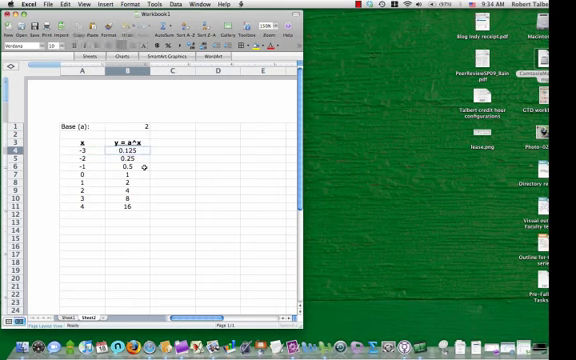
{"action": "left_click", "coordinate": [178, 199]}
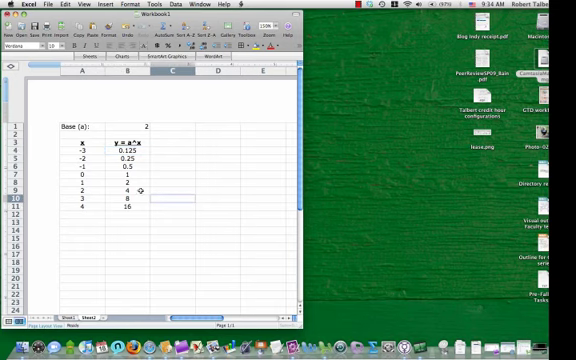
{"action": "left_click_drag", "start_coordinate": [88, 150], "coordinate": [128, 200]}
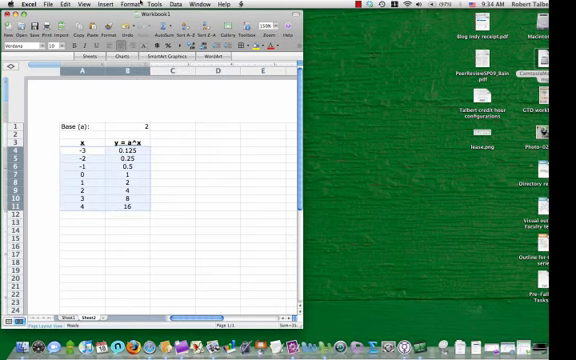
- Insert a smooth marked scatter chart of y = 2^x and move it below the table
{"action": "left_click", "coordinate": [105, 4]}
{"action": "left_click", "coordinate": [115, 36]}
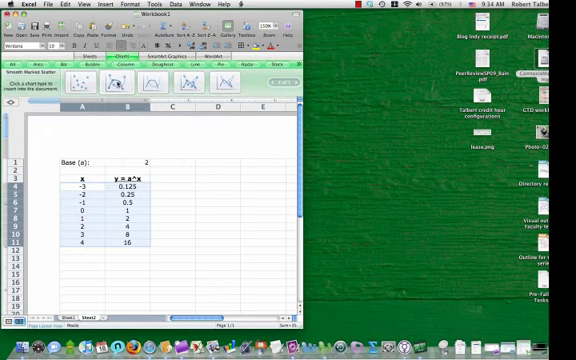
{"action": "left_click", "coordinate": [118, 83]}
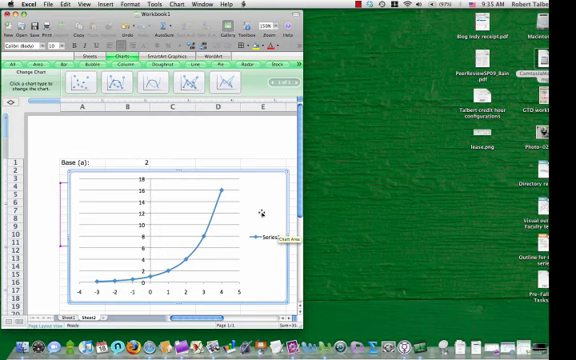
{"action": "left_click_drag", "start_coordinate": [262, 213], "coordinate": [259, 270]}
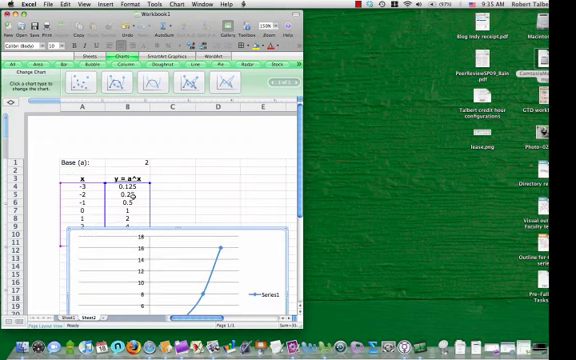
{"action": "mouse_move", "coordinate": [251, 257]}
{"action": "left_mouse_down"}
{"action": "mouse_move", "coordinate": [256, 245]}
{"action": "mouse_move", "coordinate": [250, 195]}
{"action": "left_mouse_up"}
- Change the base in B1 to 0.5, then to 0.9
{"action": "double_click", "coordinate": [138, 162]}
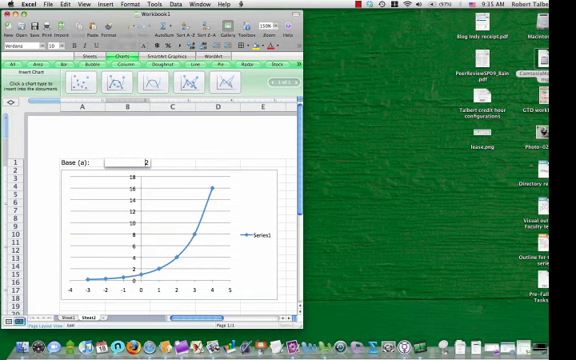
{"action": "type", "text": ".5"}
{"action": "key", "text": "Return"}
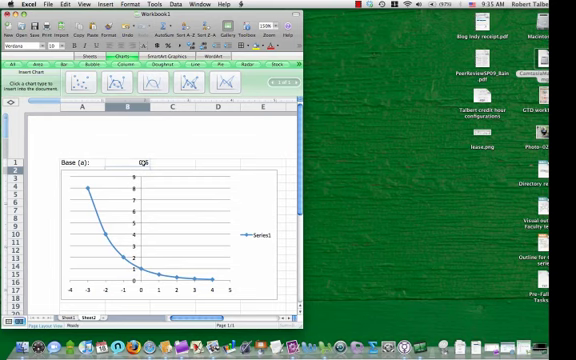
{"action": "double_click", "coordinate": [143, 161]}
{"action": "key", "text": "BackSpace"}
{"action": "type", "text": "9"}
{"action": "key", "text": "Return"}
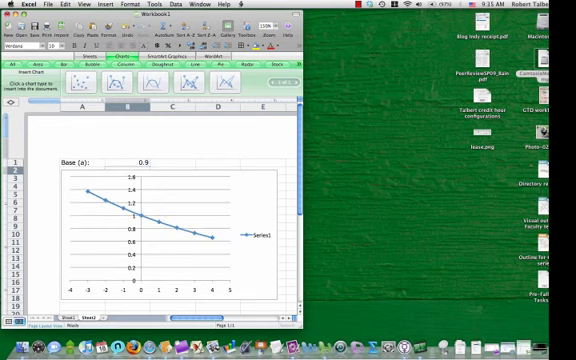